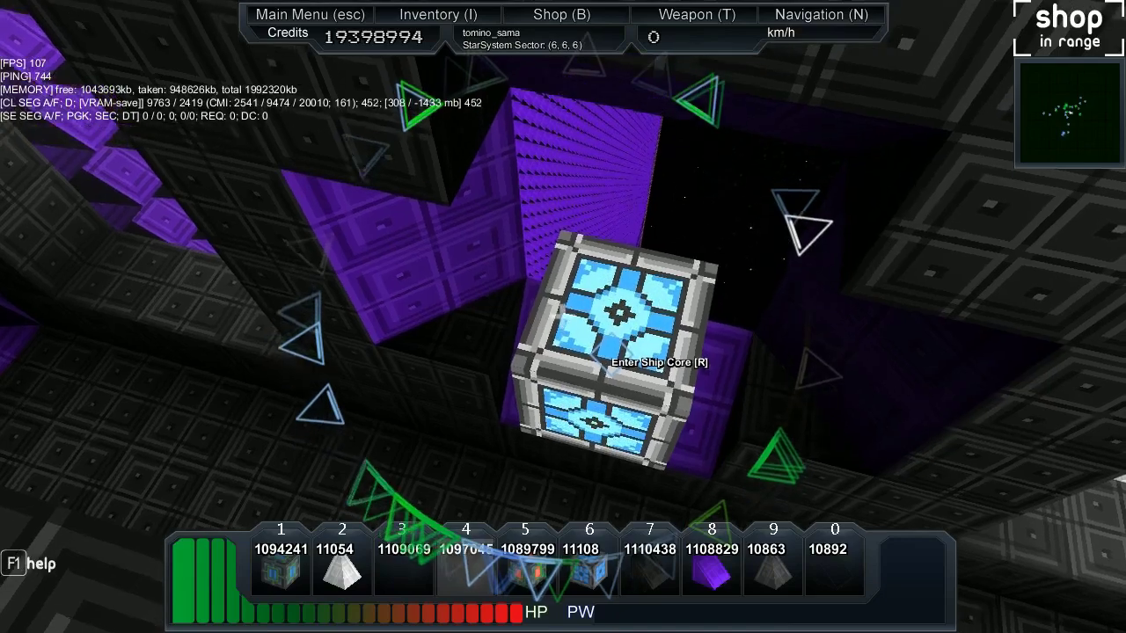
Step: Hide the HUD so only the station corridor and ship core are visible
key(Tab+g)
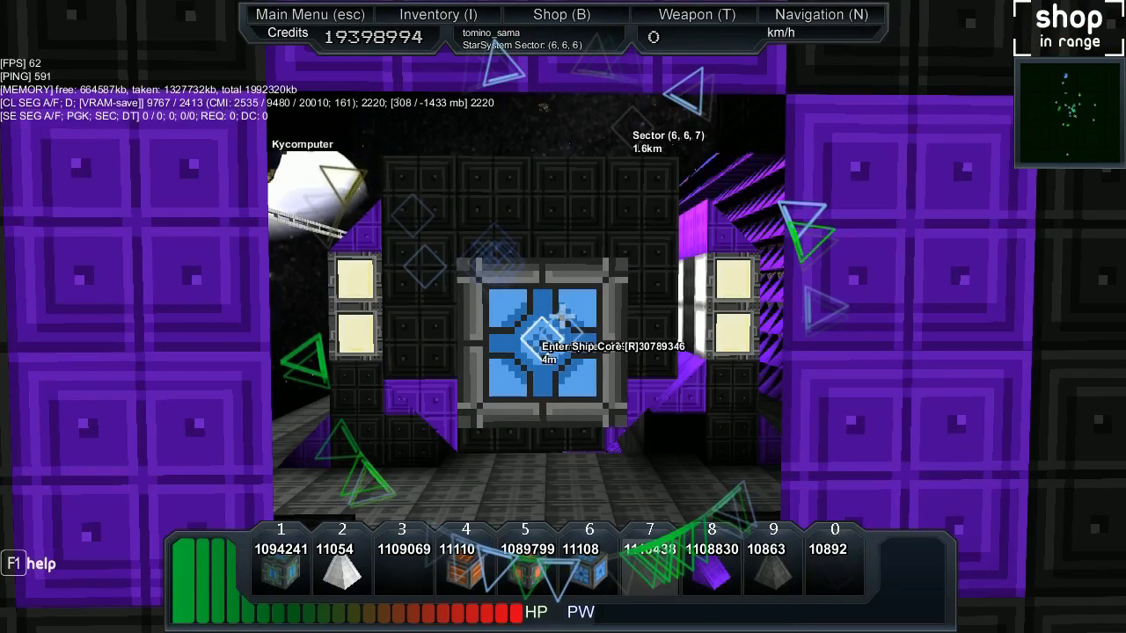
Step: Swap the Hardened Hull stack with an inventory stack to rearrange the hotbar
key(i)
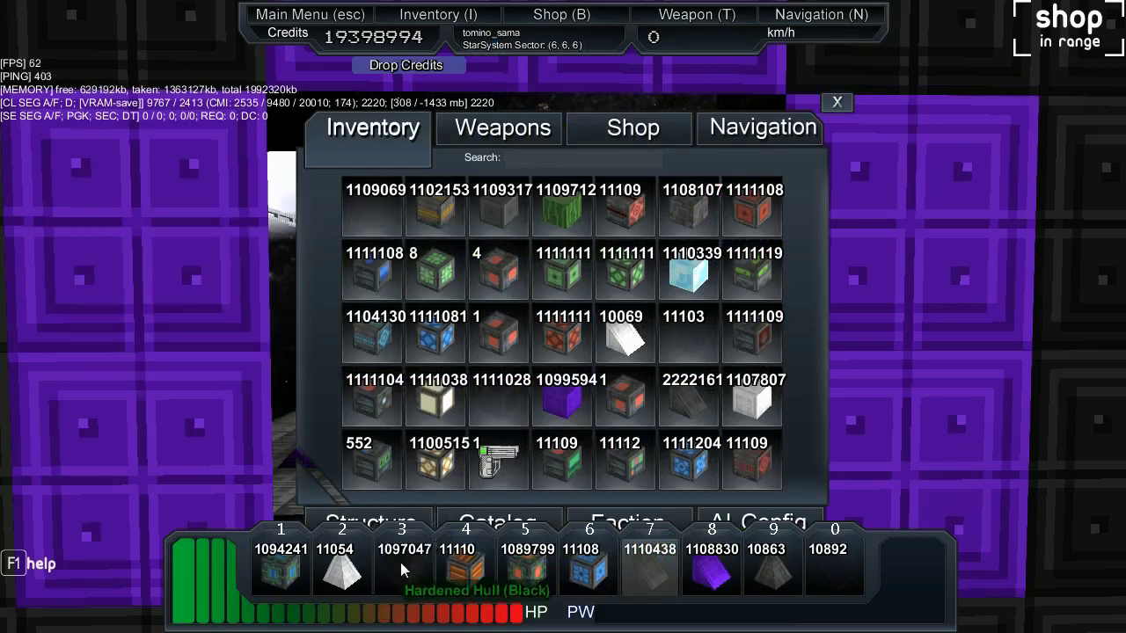
drag(400, 567, 369, 292)
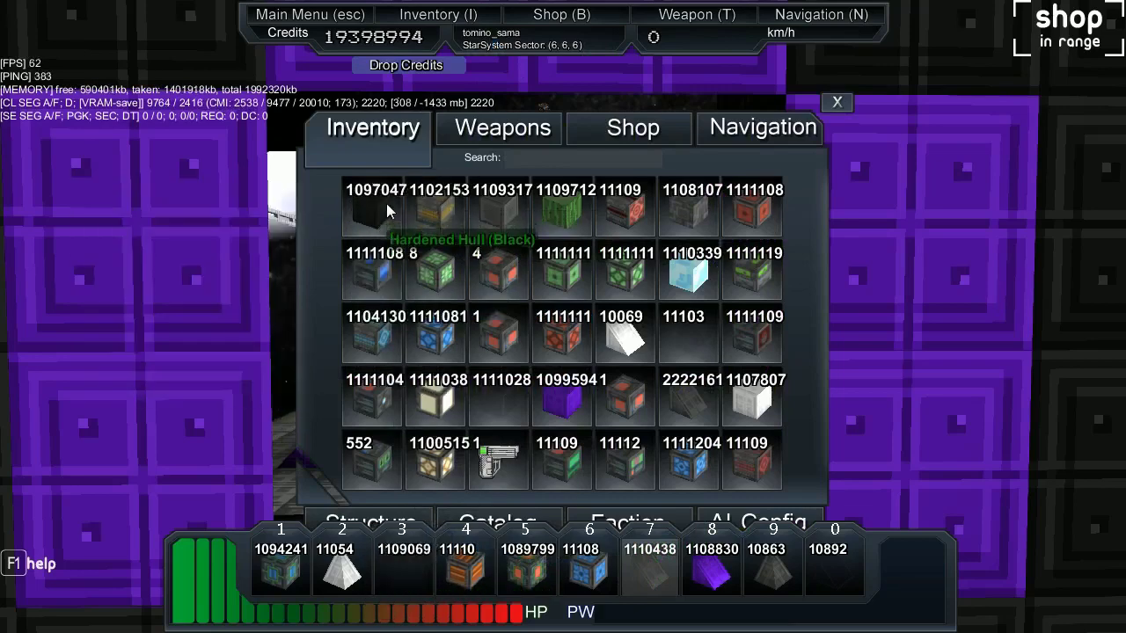
key(i)
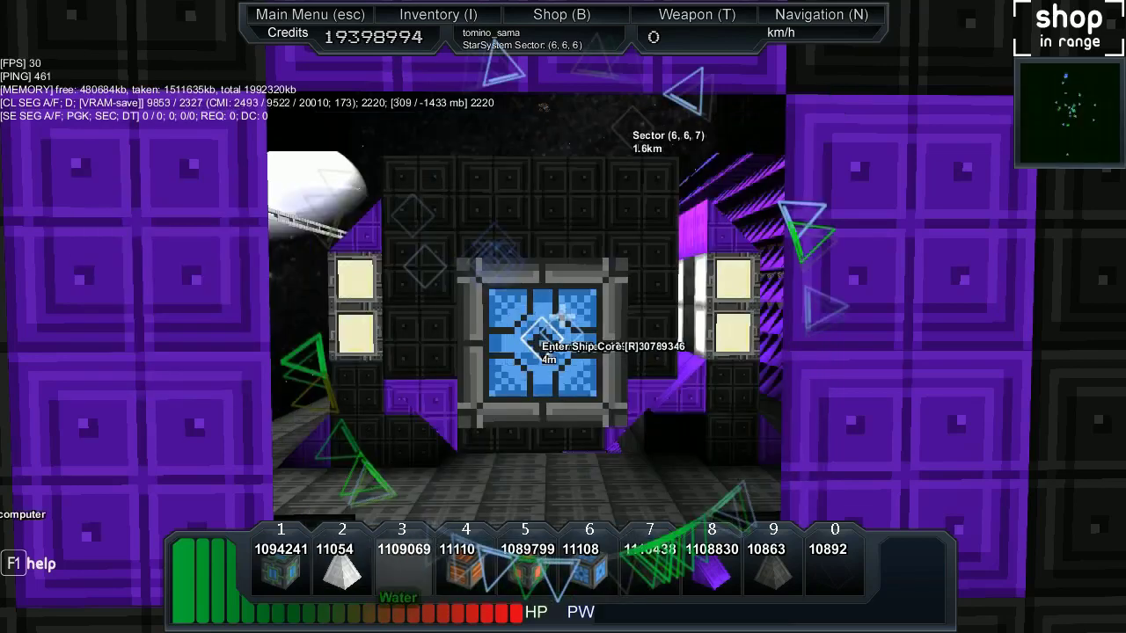
Step: Place the explosive Dis-Integrater beside the ship core and circle it with the HUD hidden
click(563, 343)
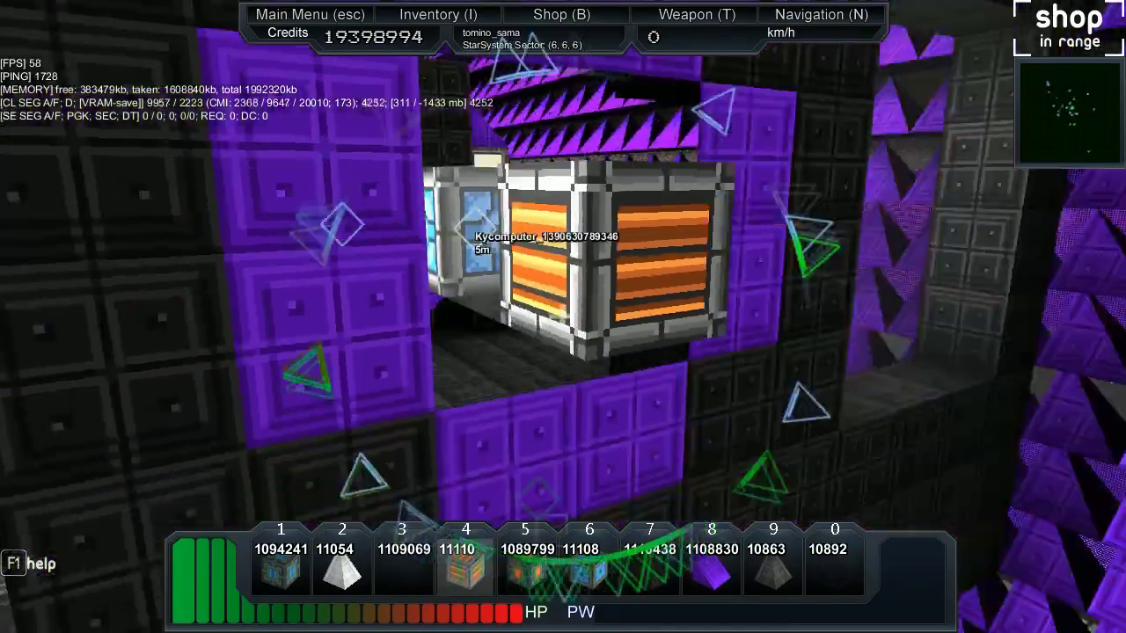
click(563, 317)
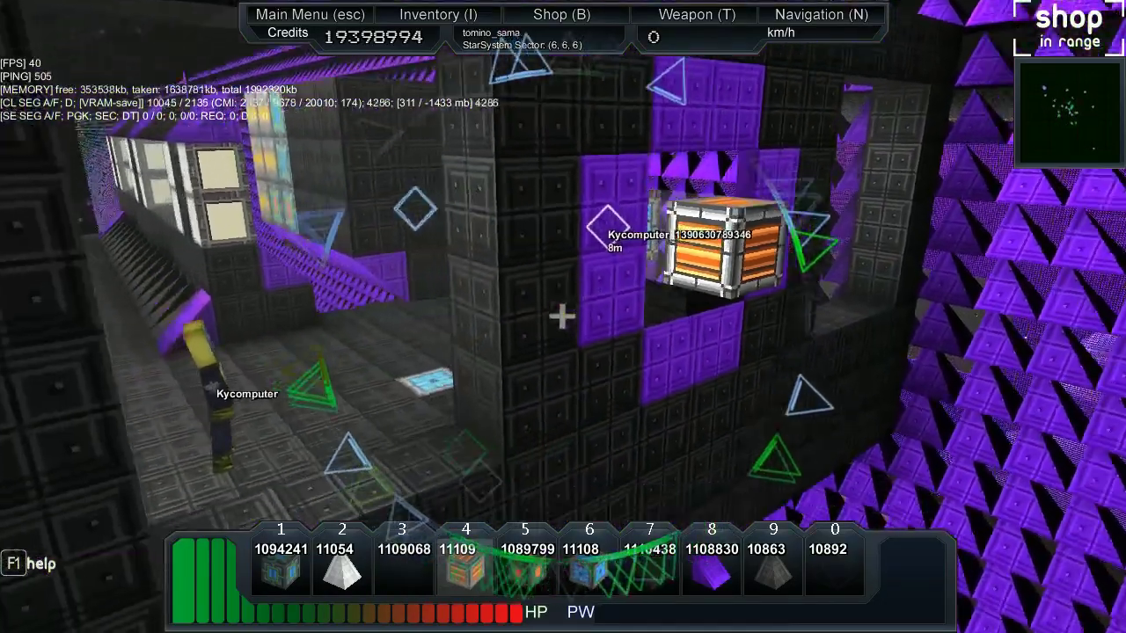
key(w)
key(w)
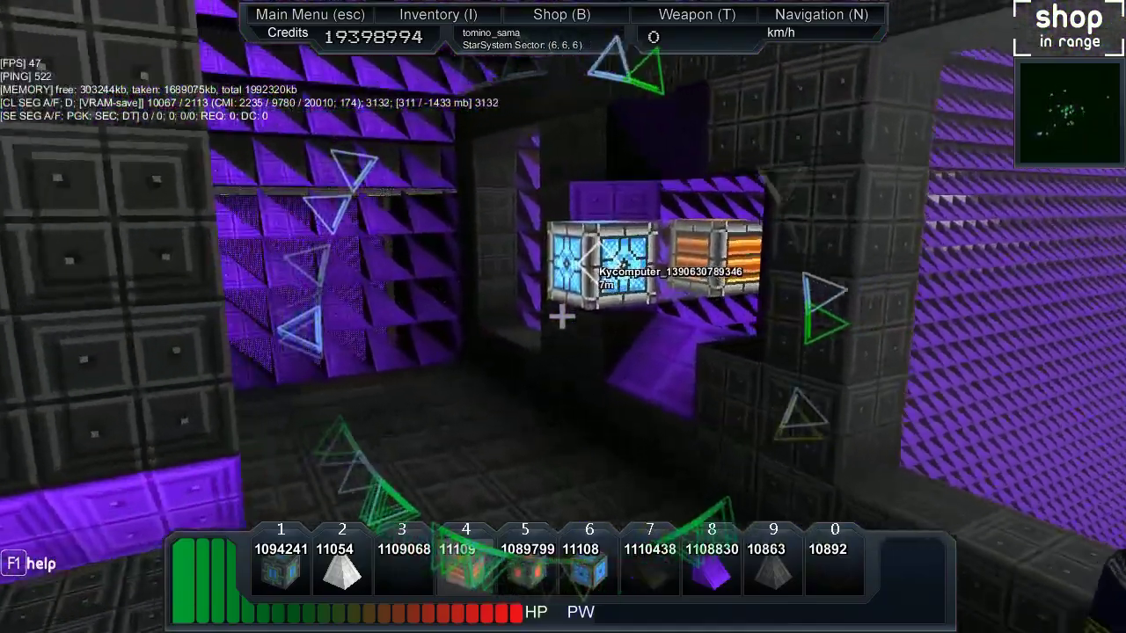
key(Tab)
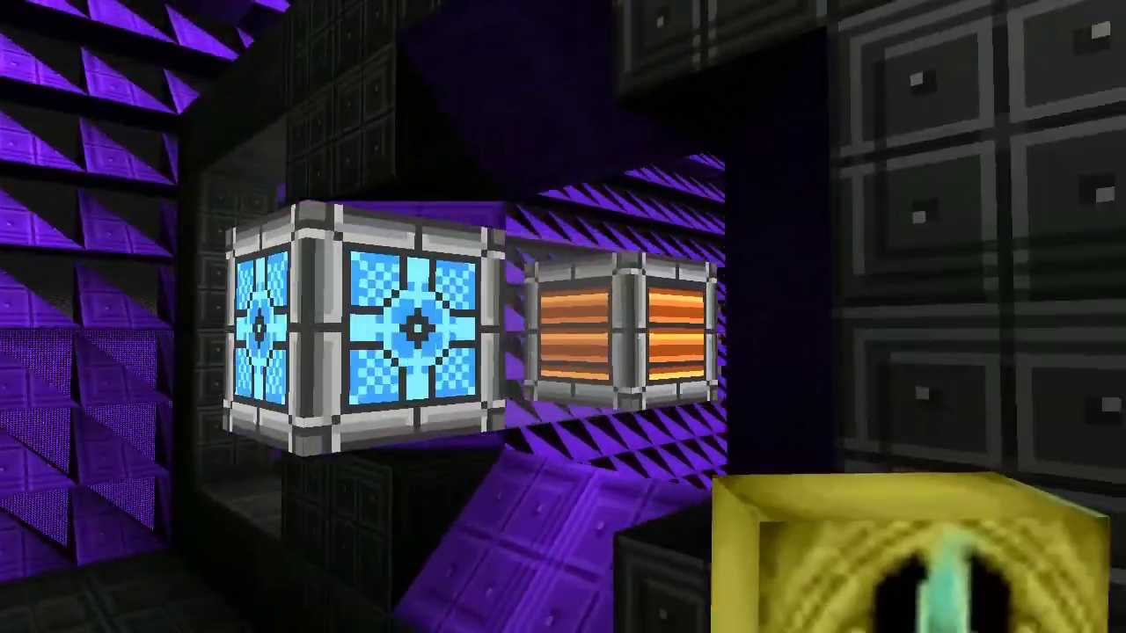
key(w)
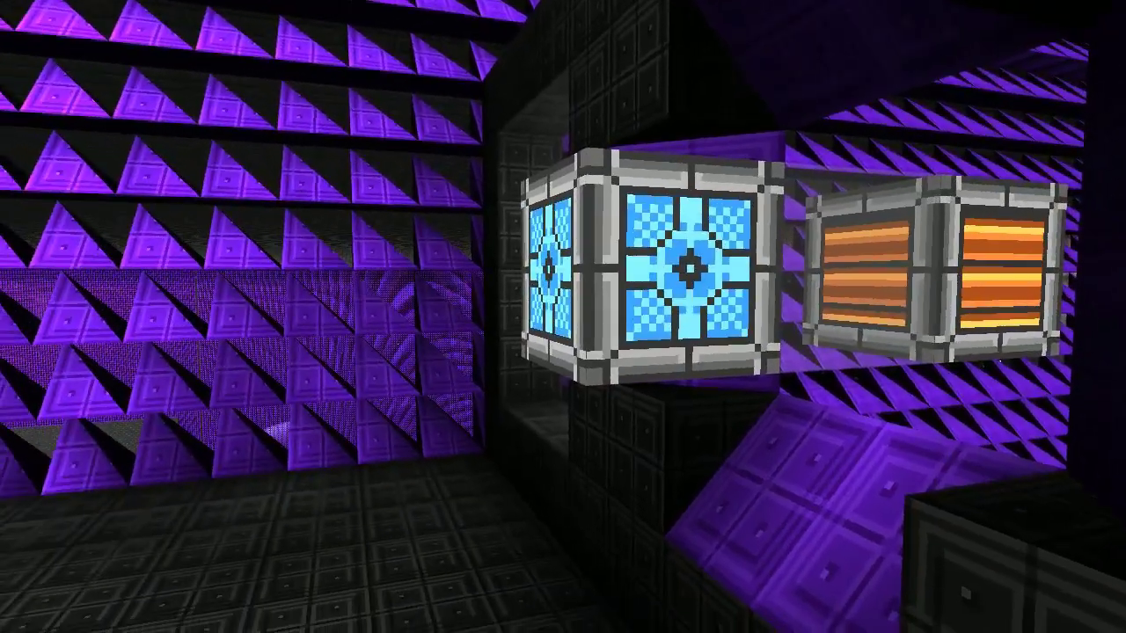
key(w)
key(w)
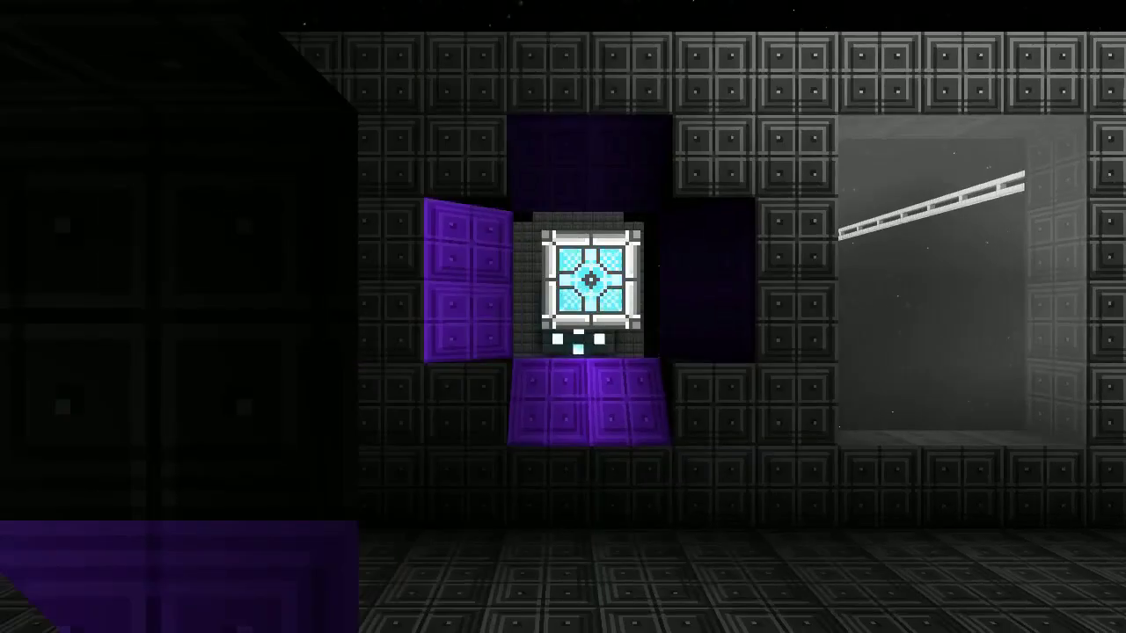
Step: Walk through the station to the docked ship core and enter it in Flight Mode
key(w)
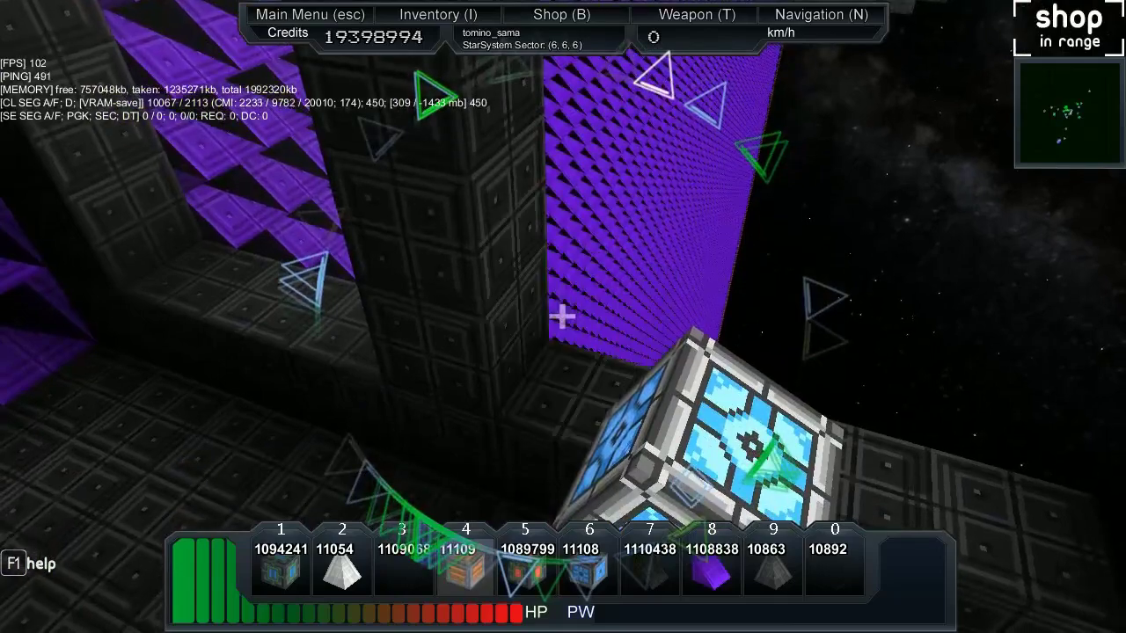
key(r)
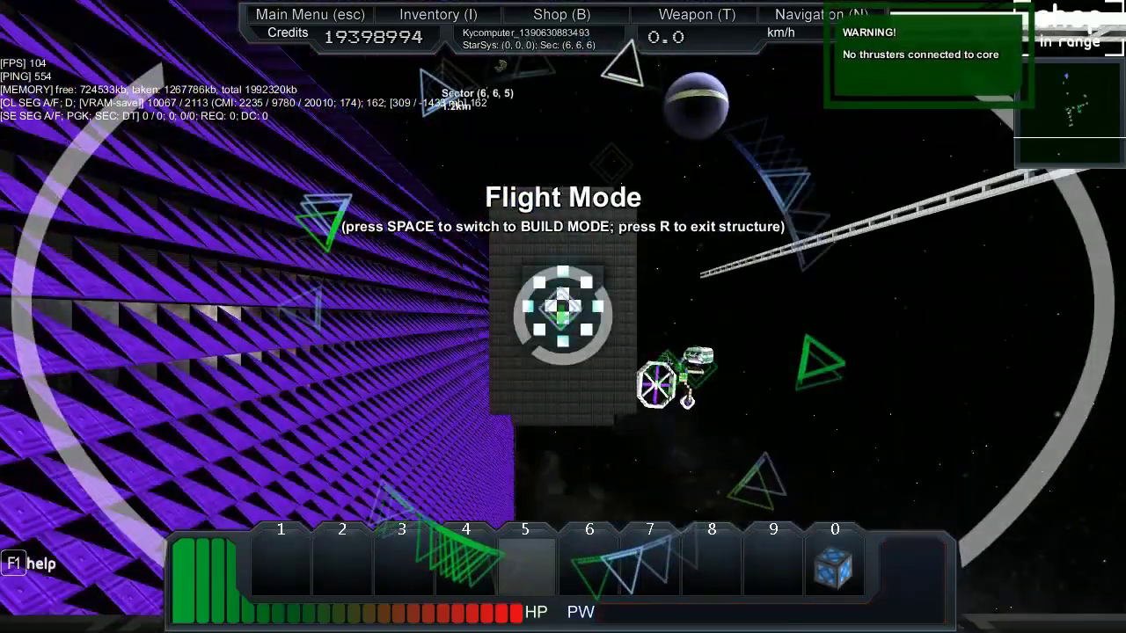
Step: Switch the camera away from the core and hide the HUD for a clear station view
key(r)
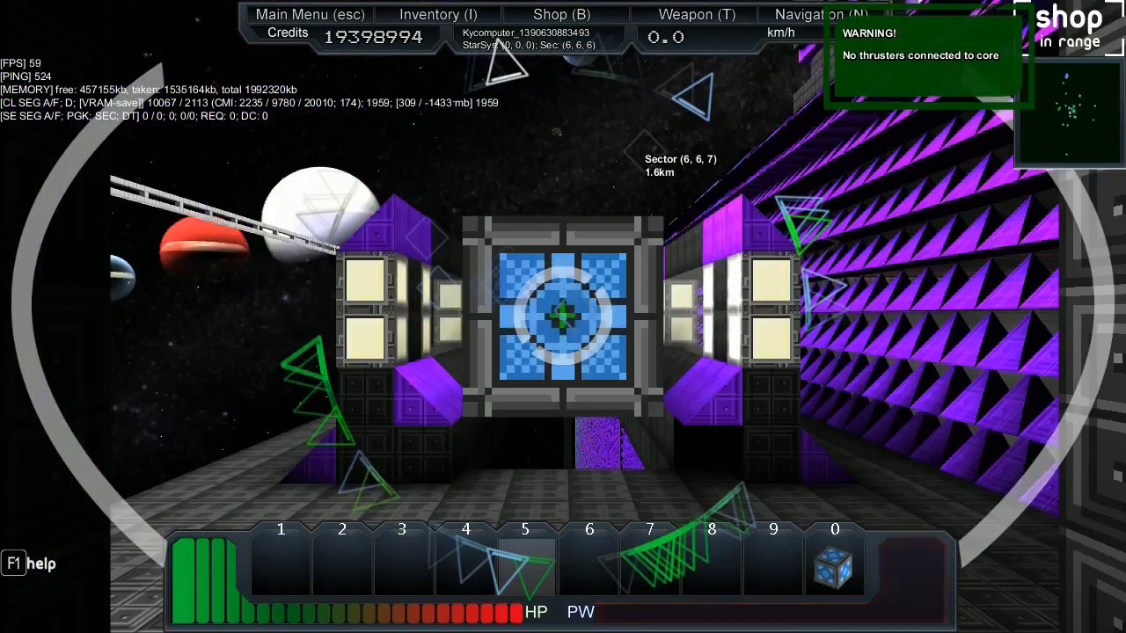
key(Tab)
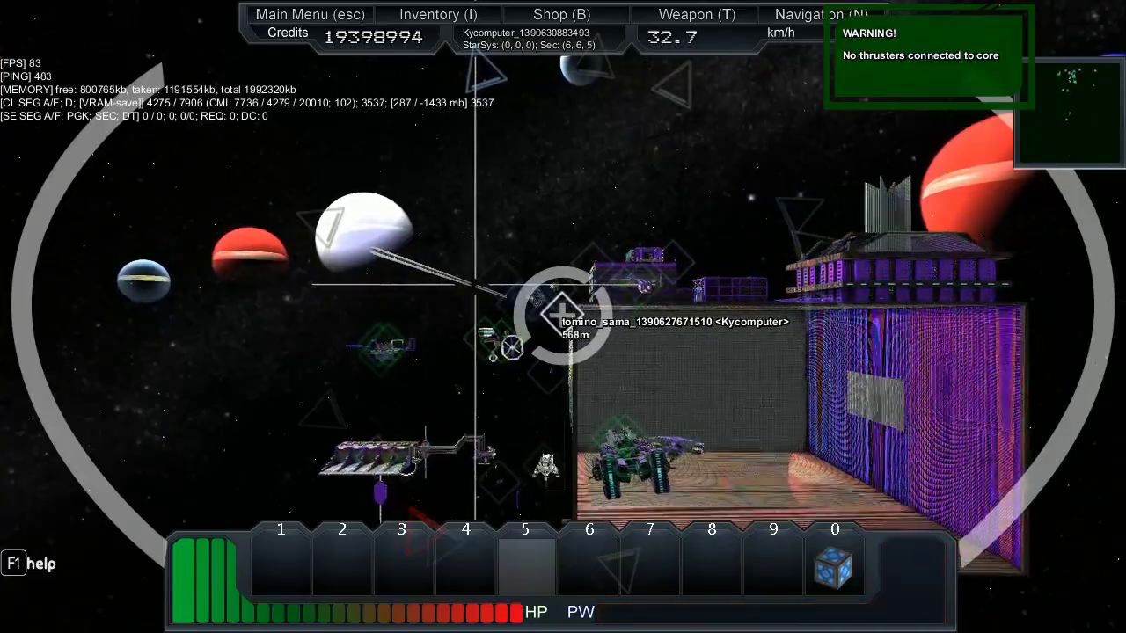
Step: Thrust the ship into the station's rail bay, then exit the core on foot
key(w)
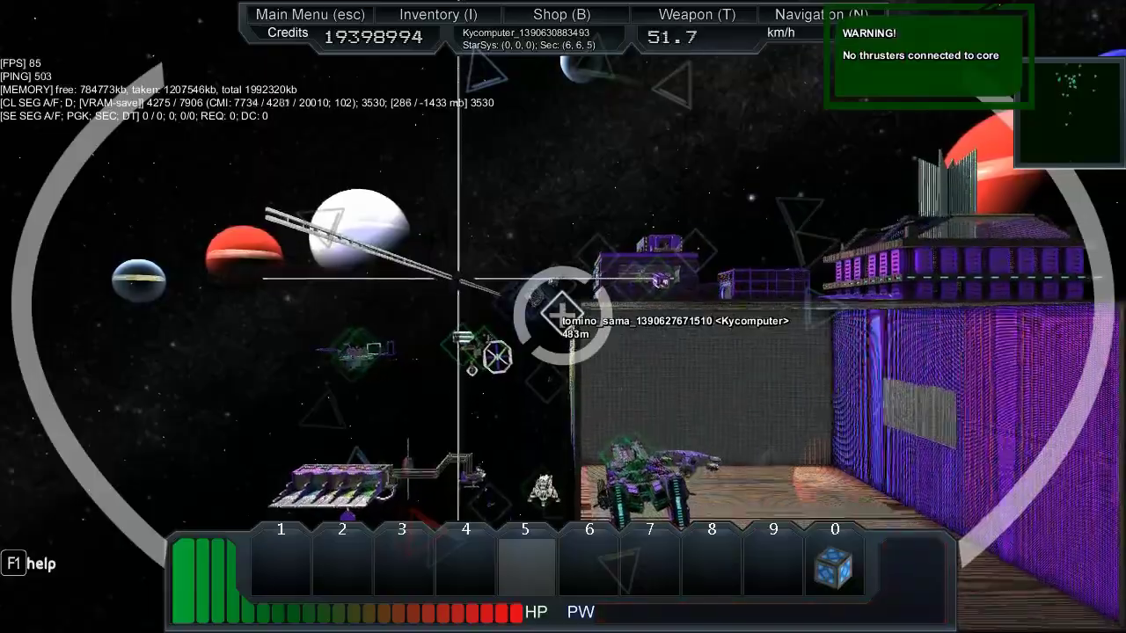
key(w)
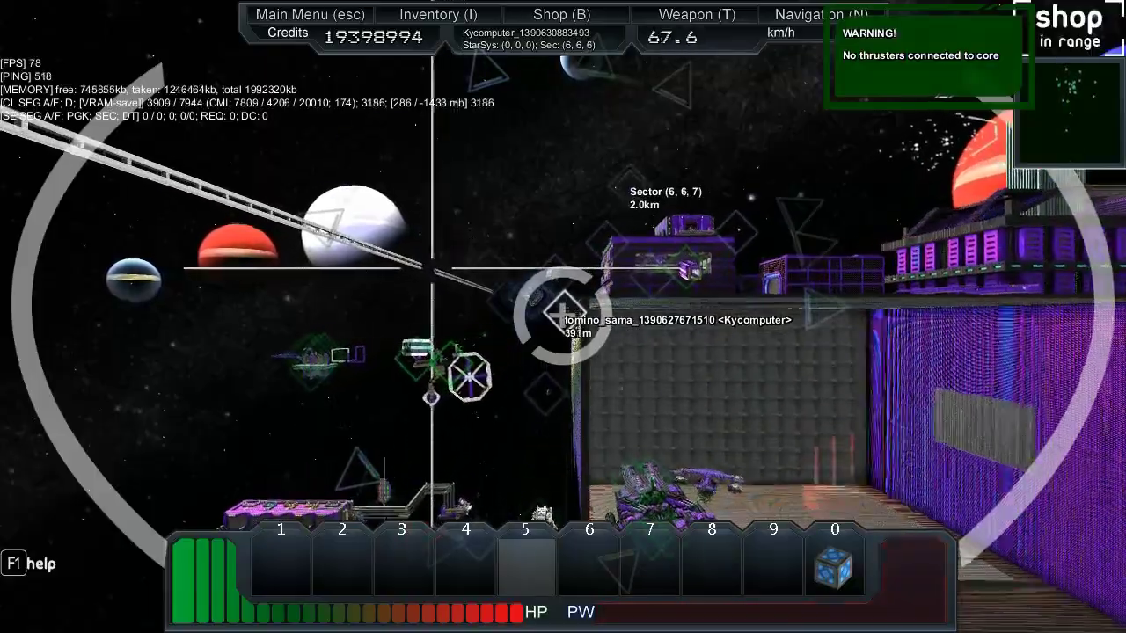
key(w)
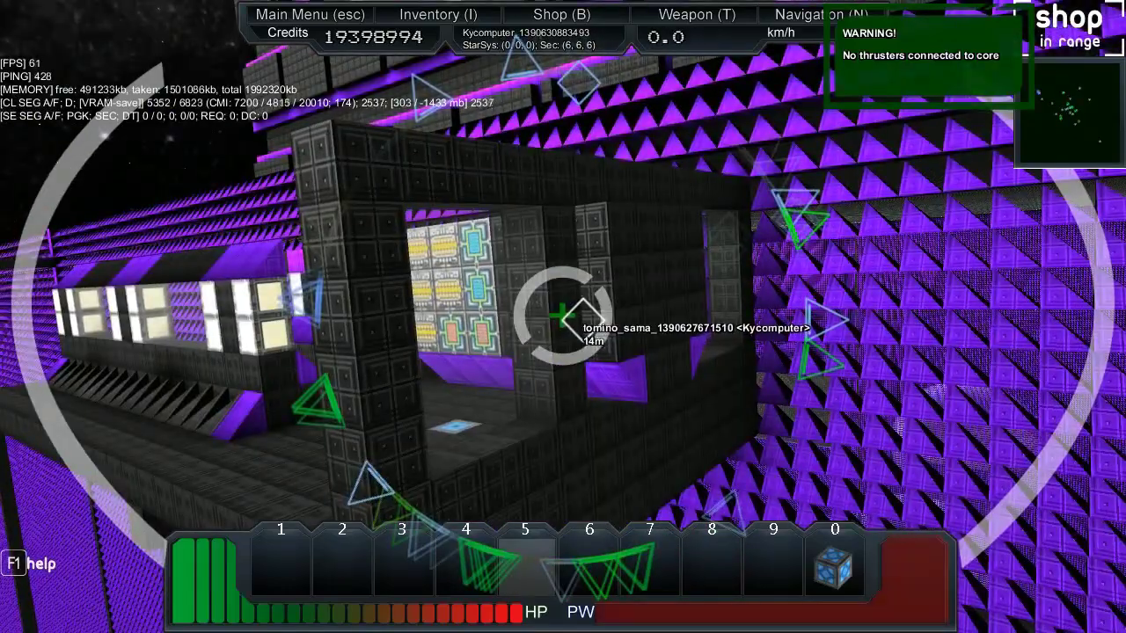
key(w)
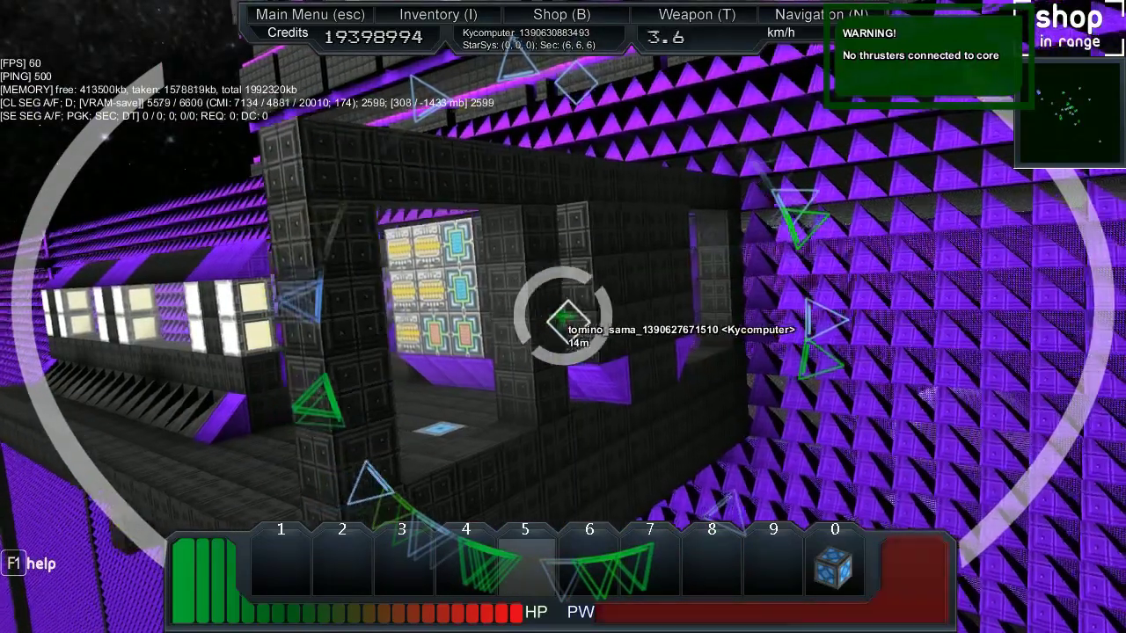
key(r)
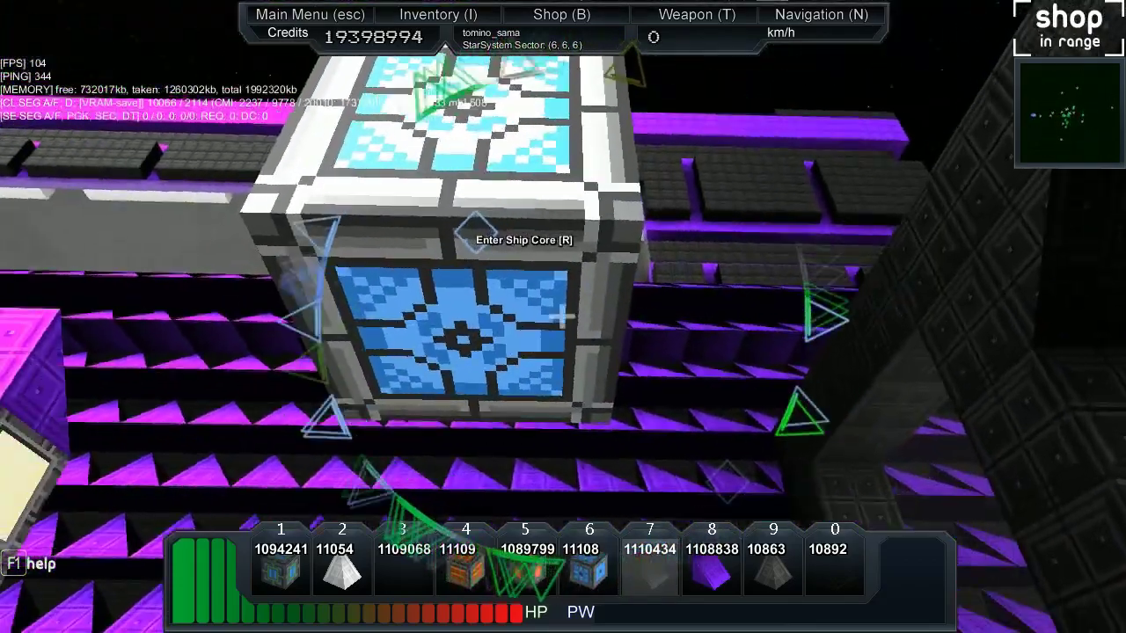
Step: Enter the ship core briefly and bring up the player list
key(r)
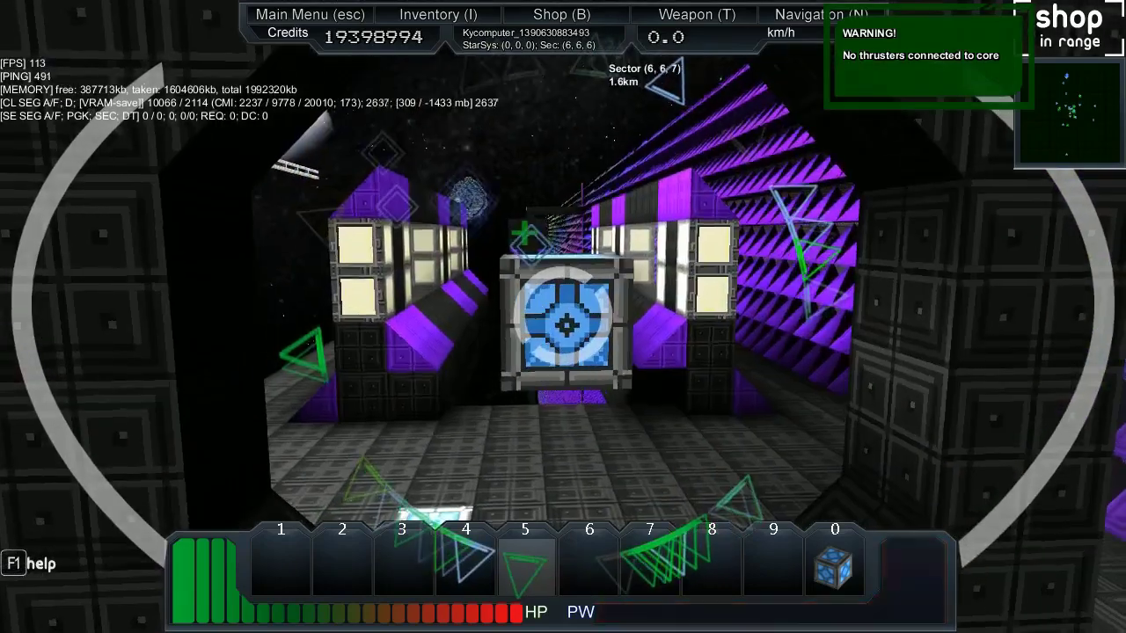
key(Tab)
key(Tab)
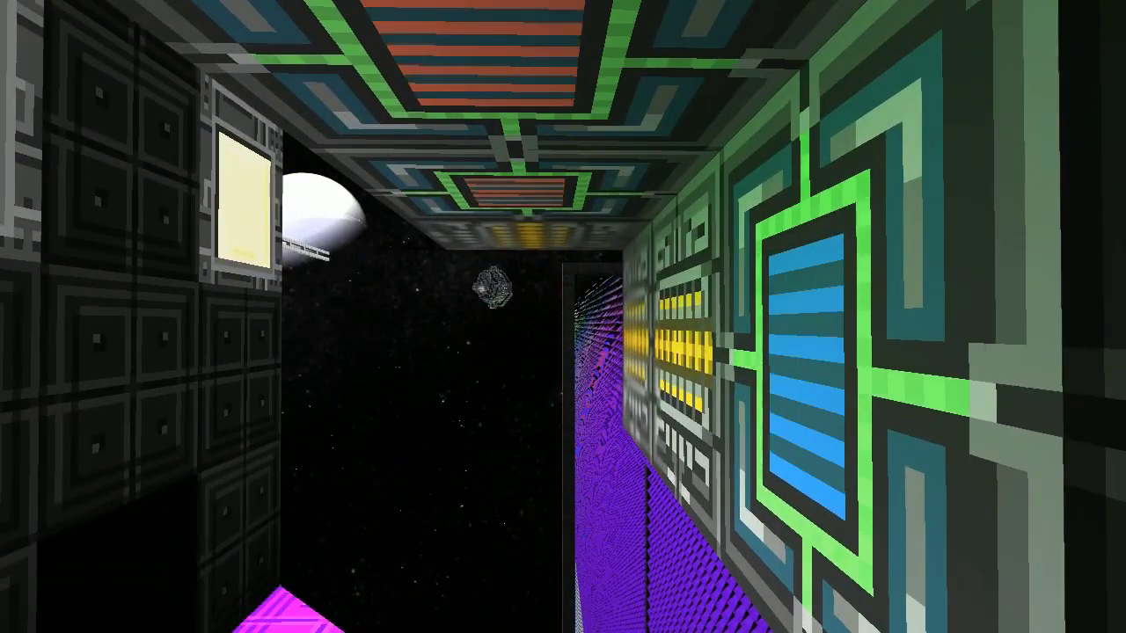
Step: Show the HUD and put Purple Hardened Hull into hotbar slot 8
key(Tab+g)
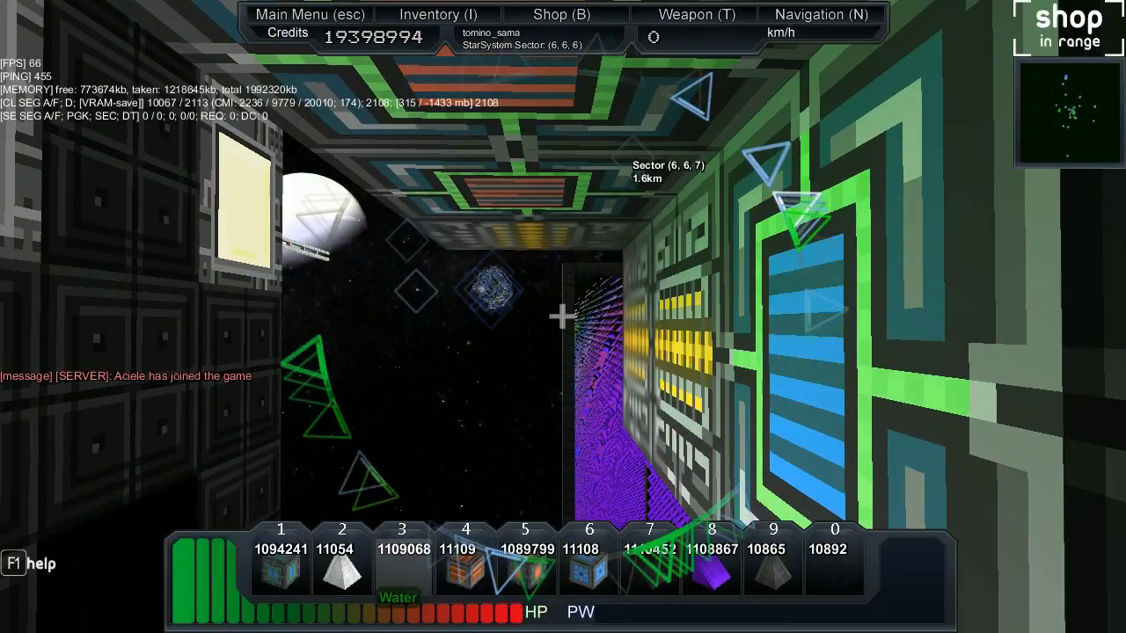
key(i)
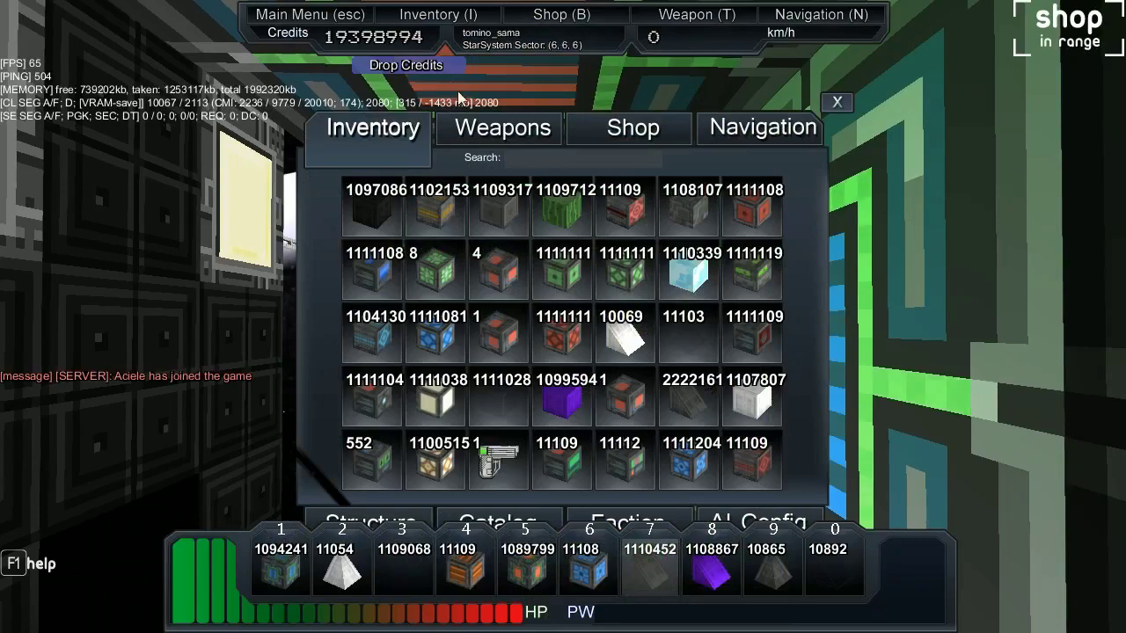
drag(569, 400, 711, 572)
key(i)
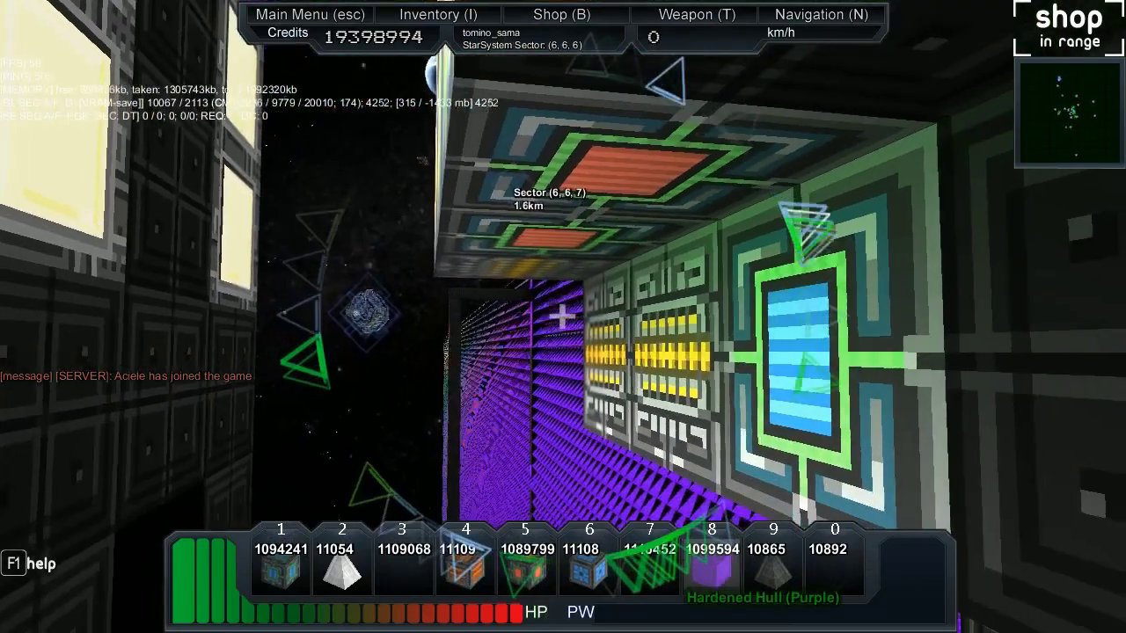
Step: Build the purple hull stopper wall in the corridor, removing one misplaced block
click(560, 316)
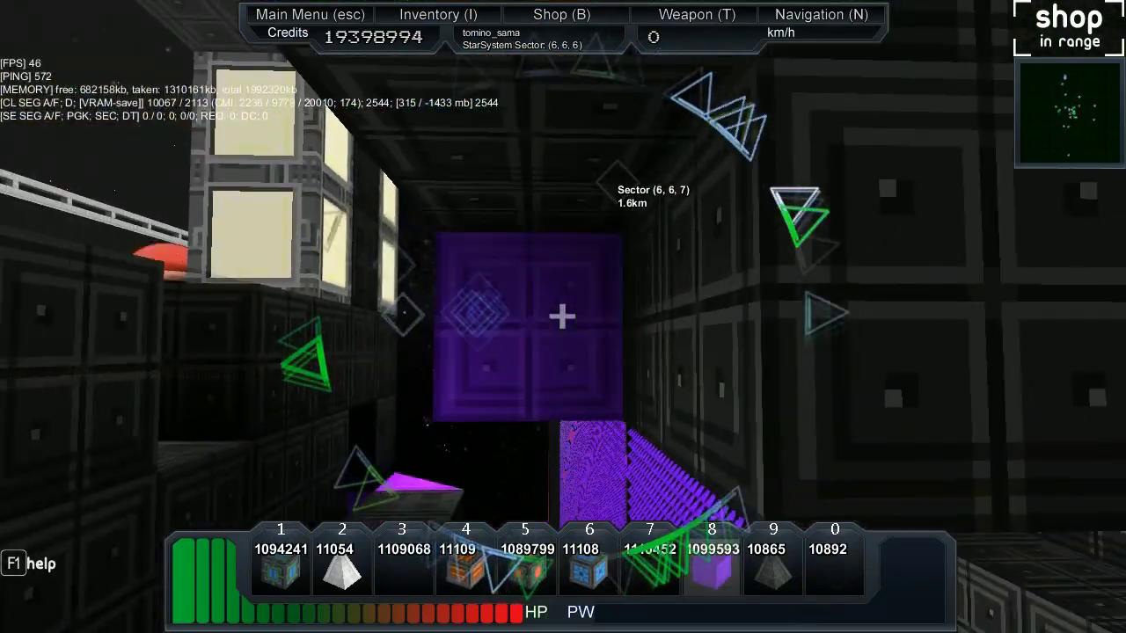
click(560, 316)
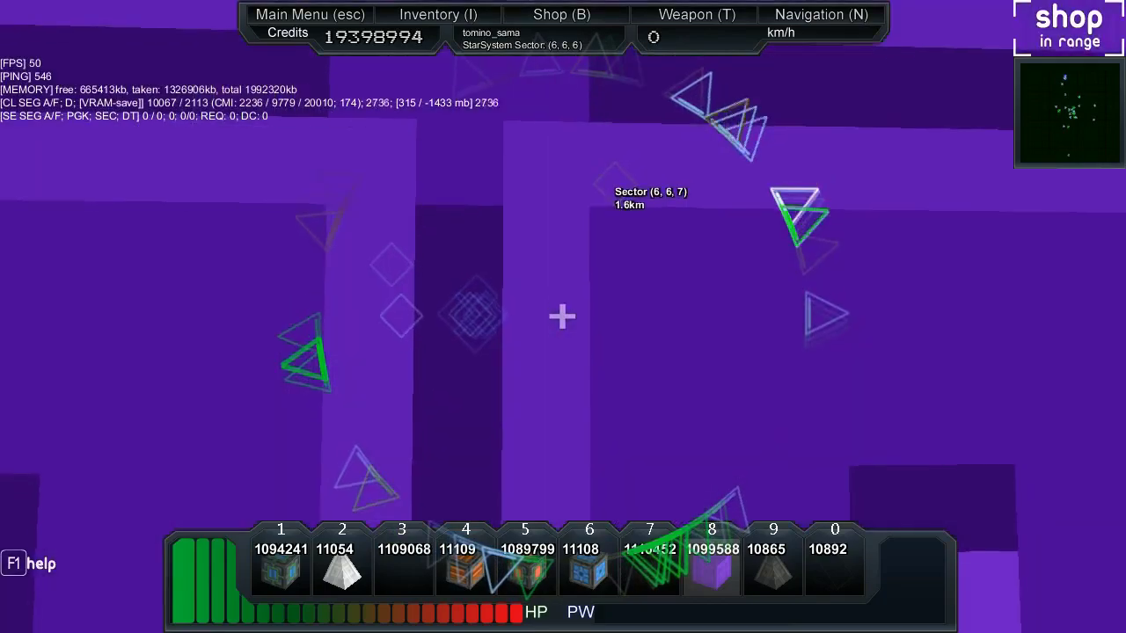
click(560, 317)
right_click(560, 316)
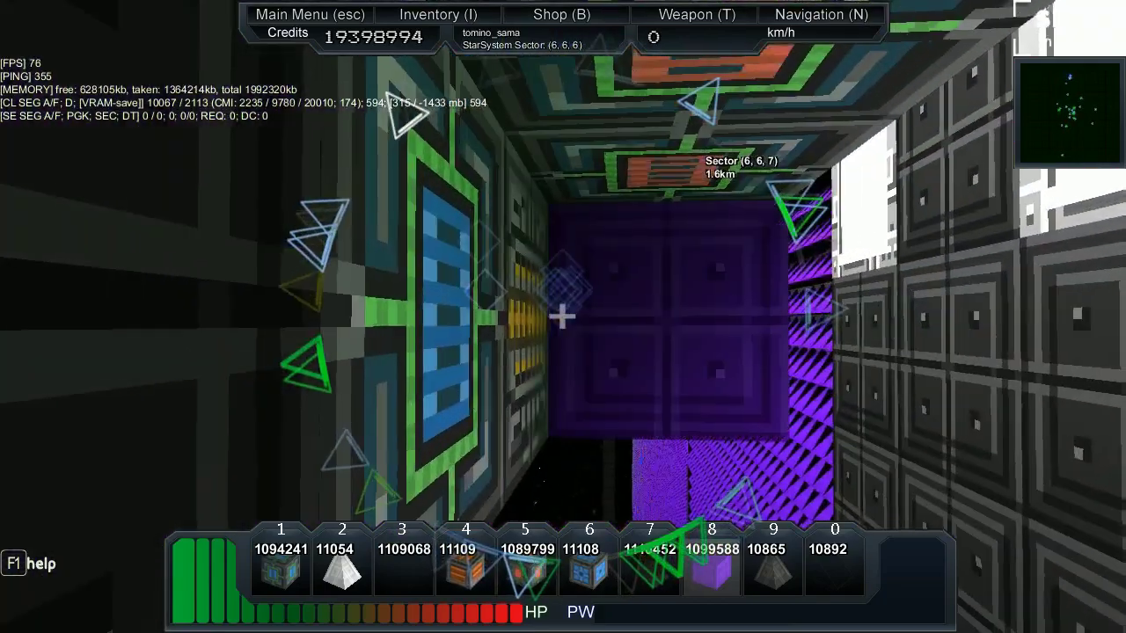
click(560, 317)
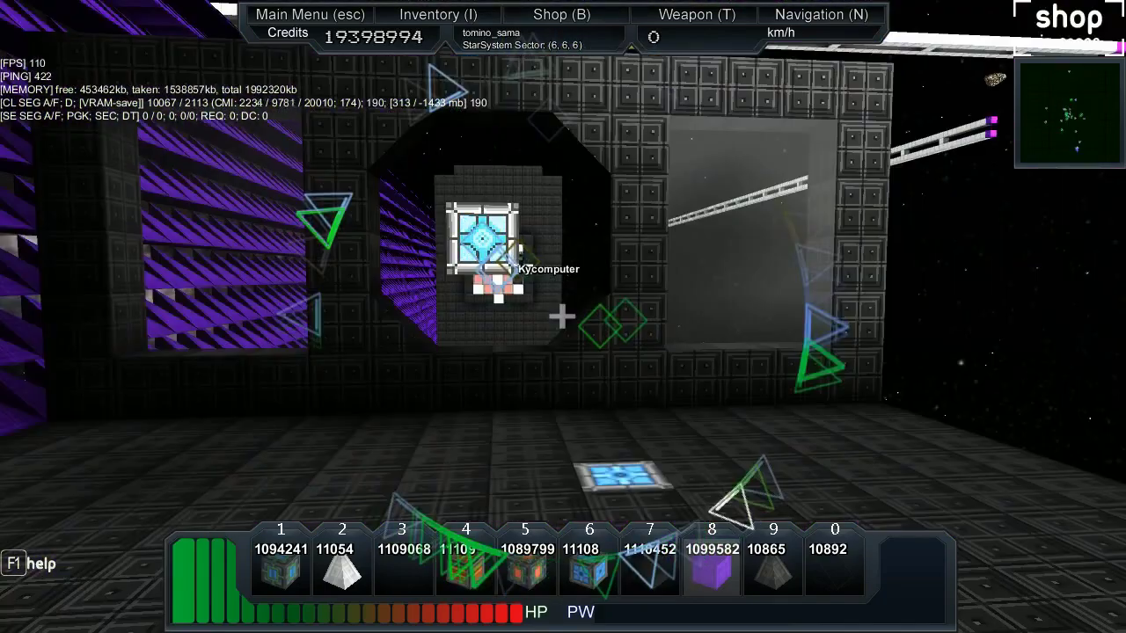
Step: Lay a strip of purple hull blocks along the channel floor beside the patterned wall
key(Tab)
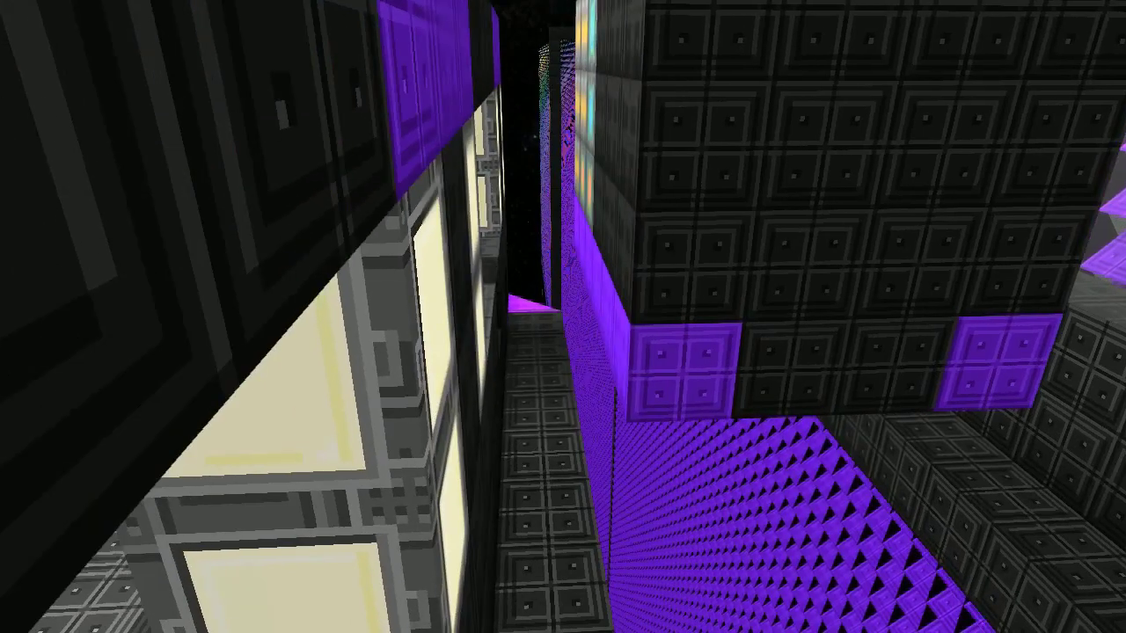
key(Tab+g)
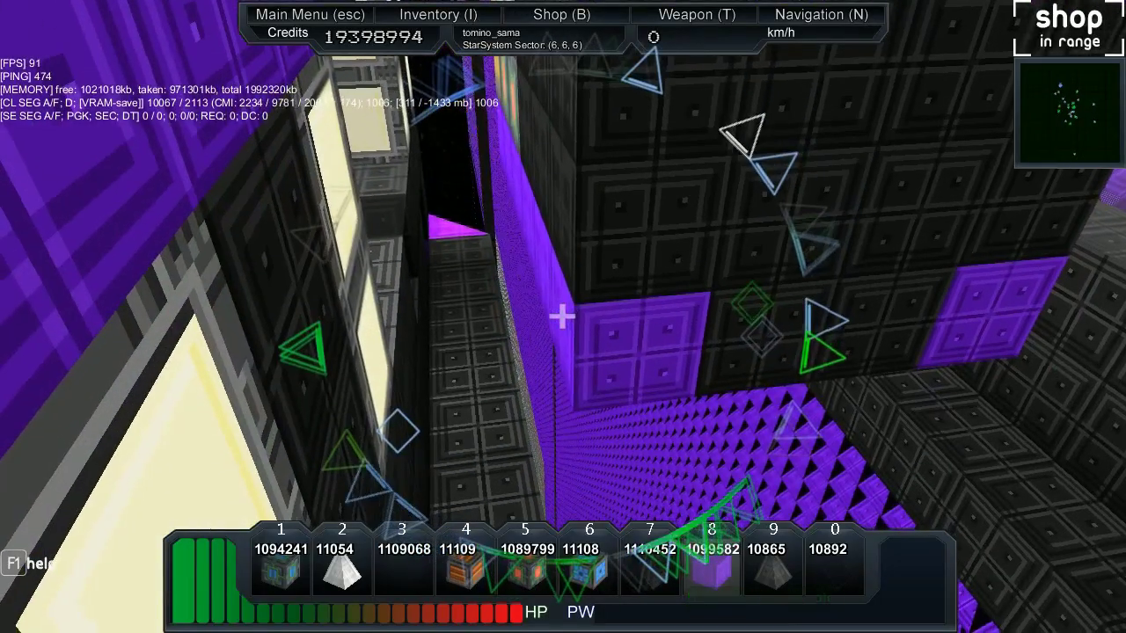
click(561, 317)
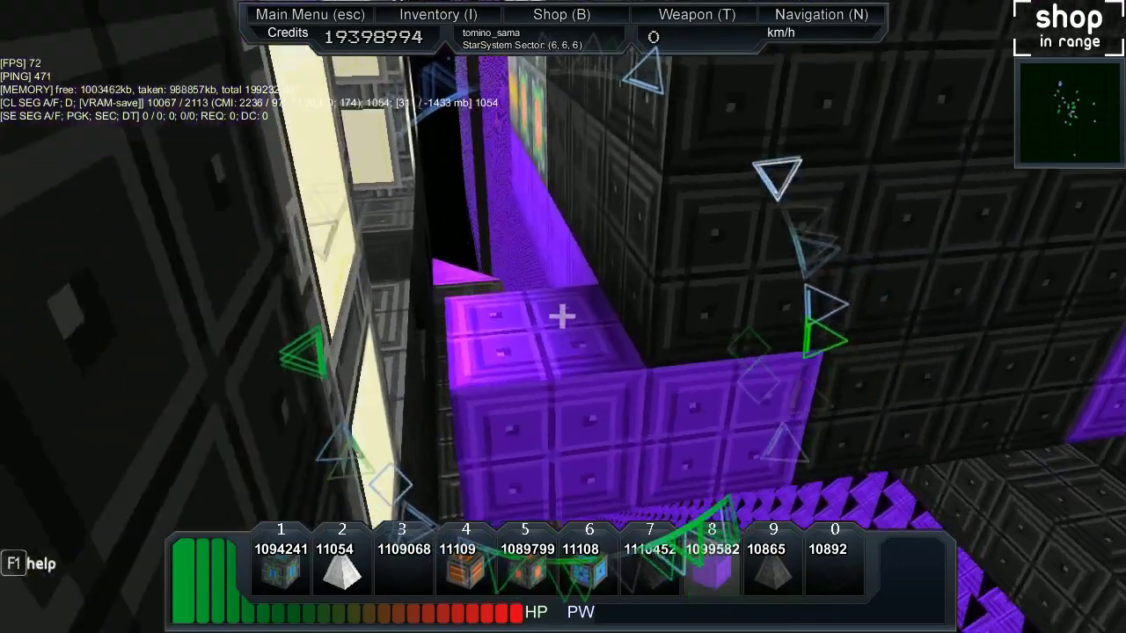
click(560, 317)
click(561, 316)
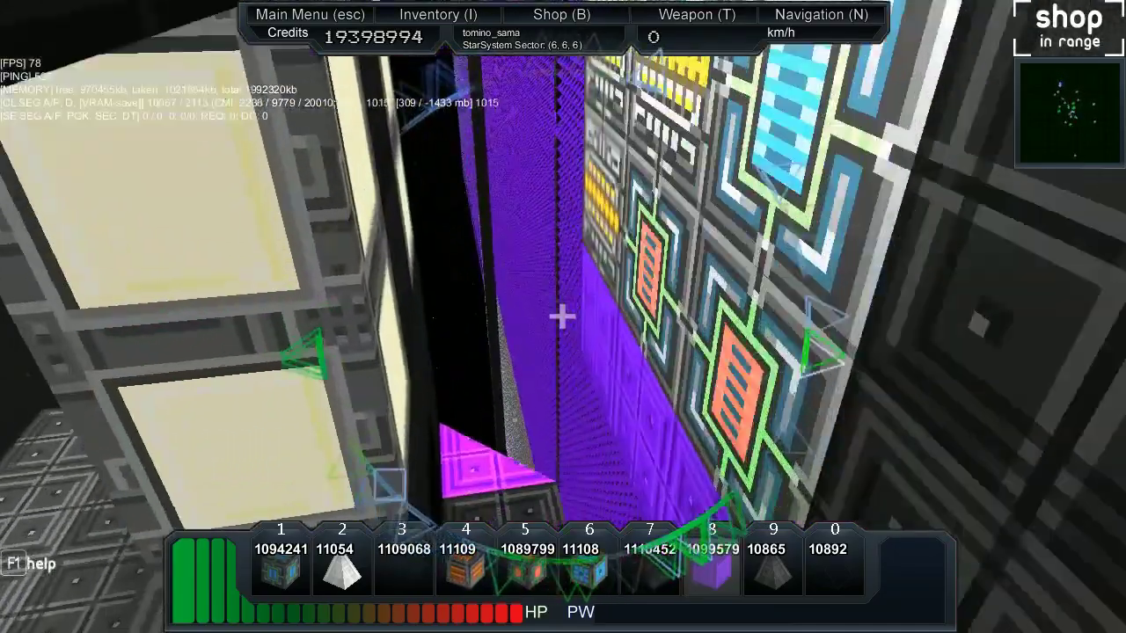
click(560, 317)
click(560, 317)
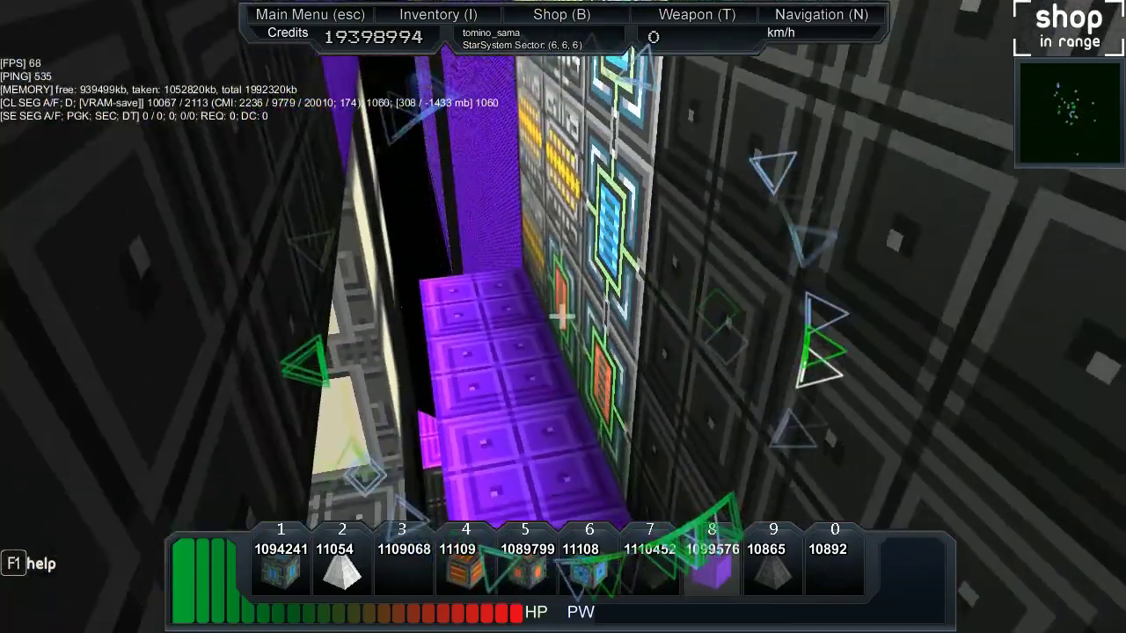
Step: Swap a different block into hotbar slot 7, select Water blocks, and fly toward the power blocks
key(i)
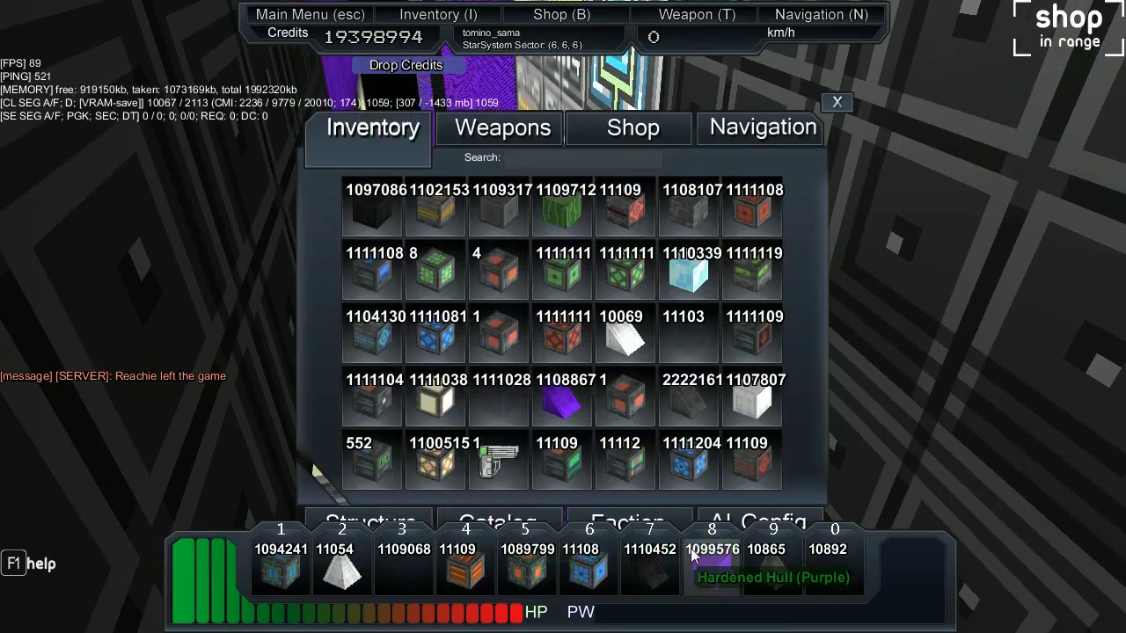
drag(378, 208, 641, 545)
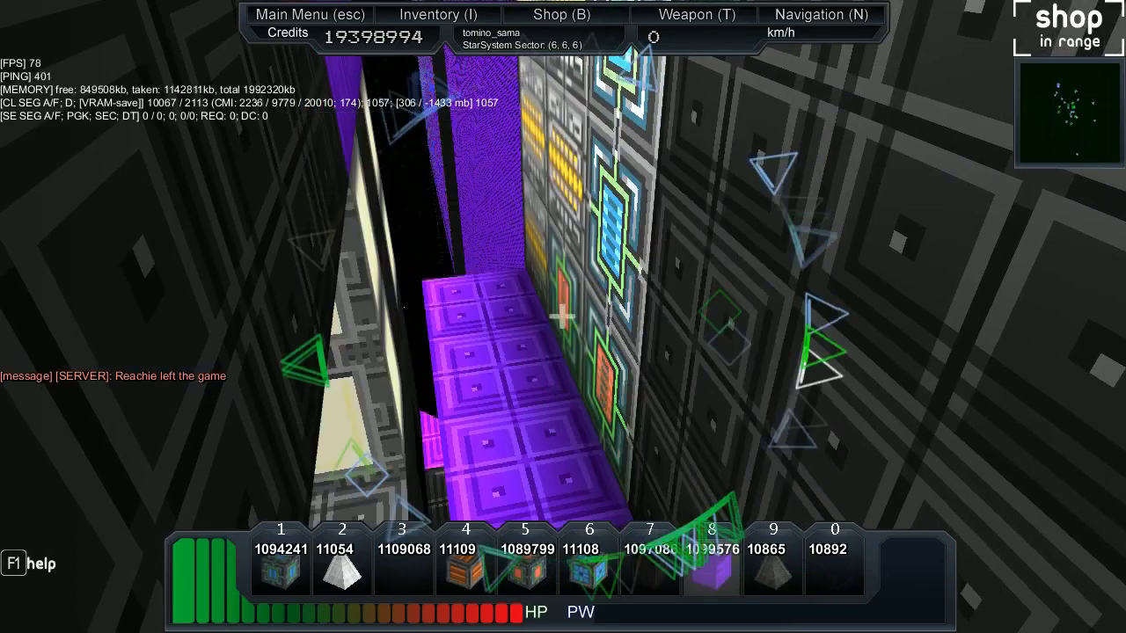
key(w)
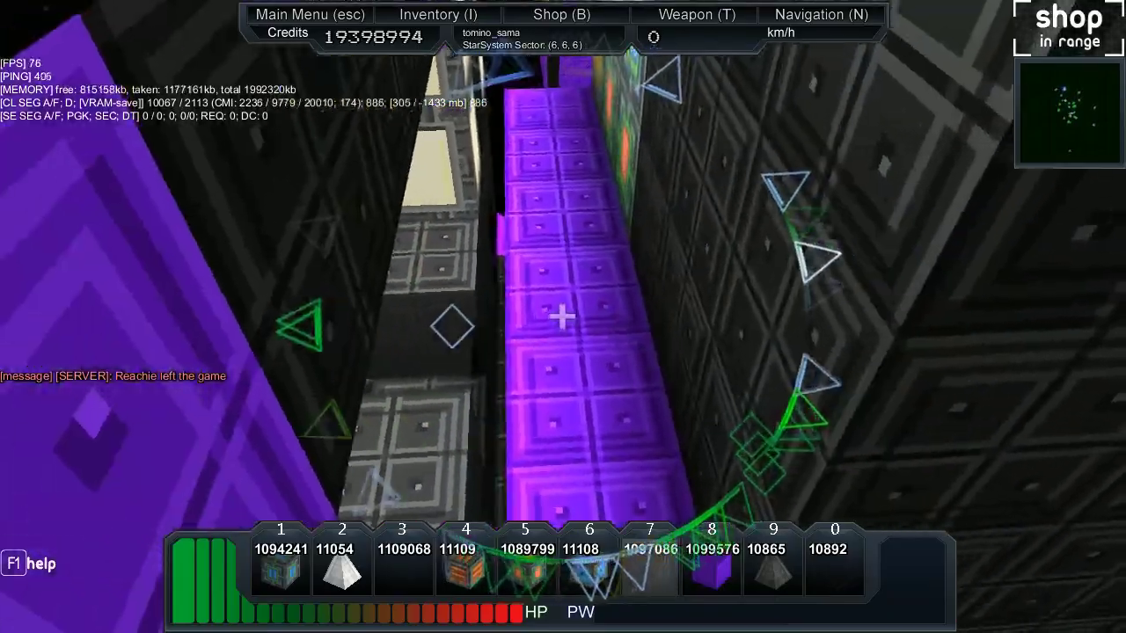
key(w)
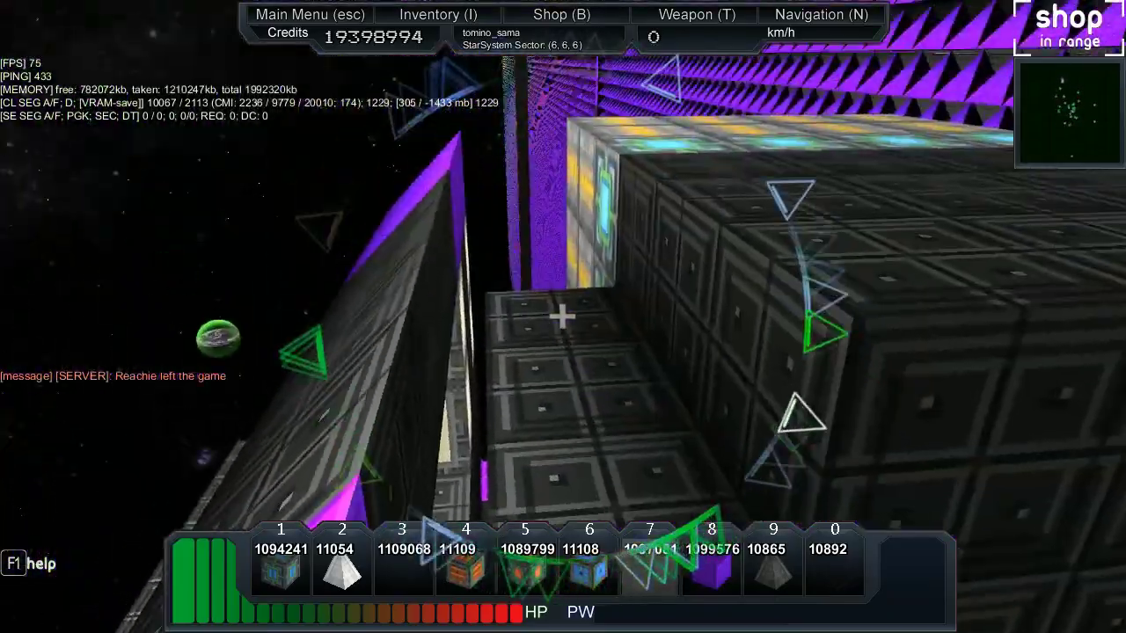
key(3)
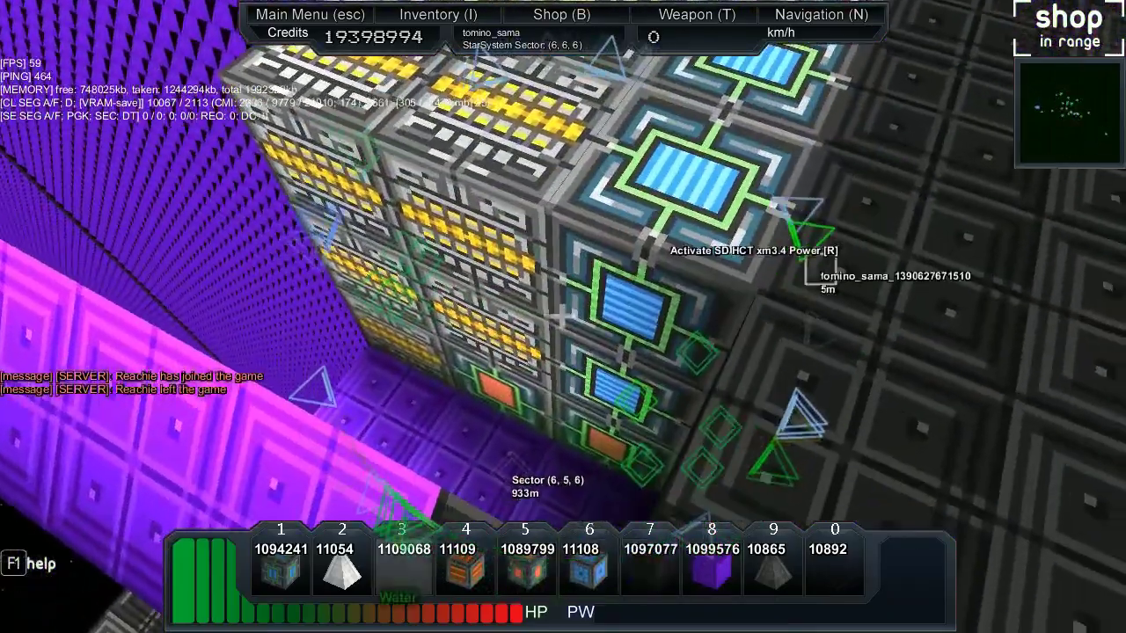
key(w)
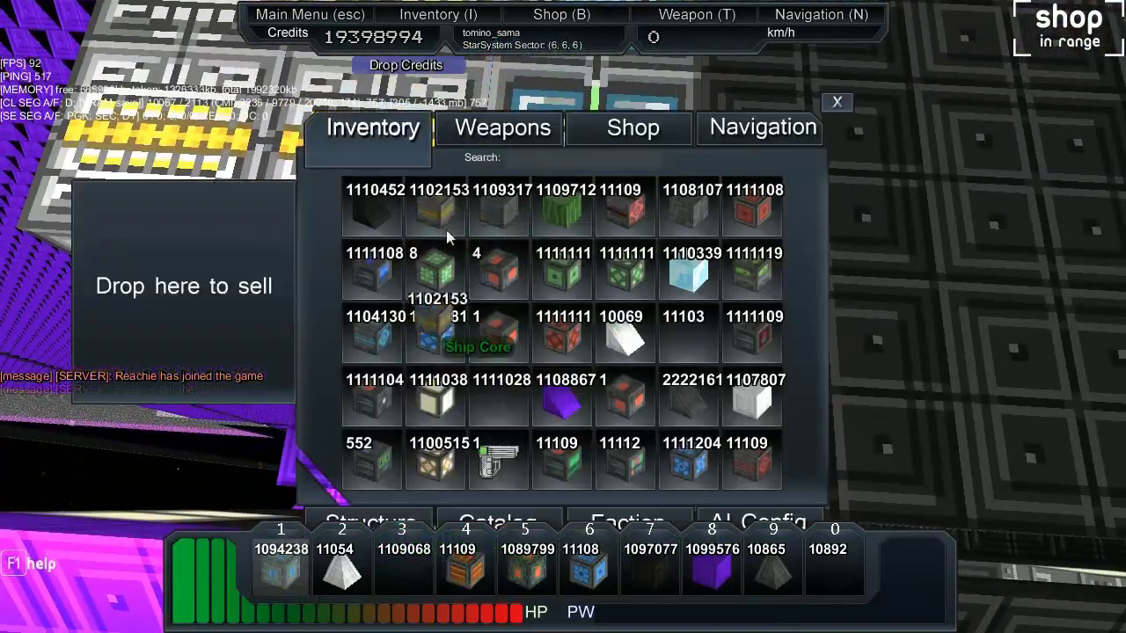
key(i)
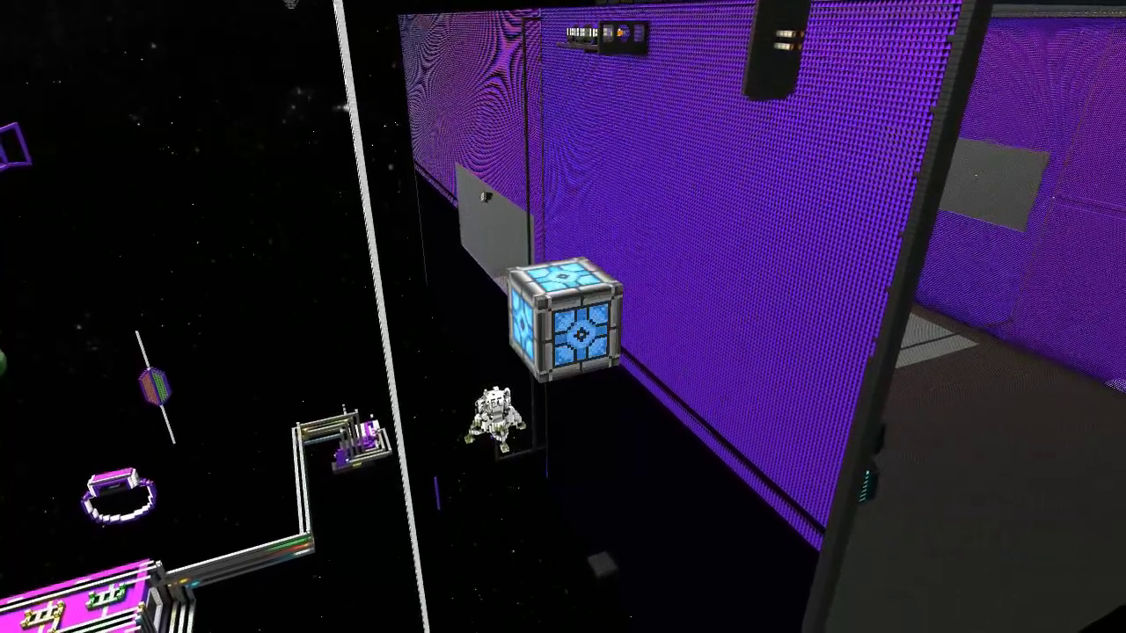
Step: Toggle the HUD while viewing the core with its bent row of yellow blocks
key(Tab)
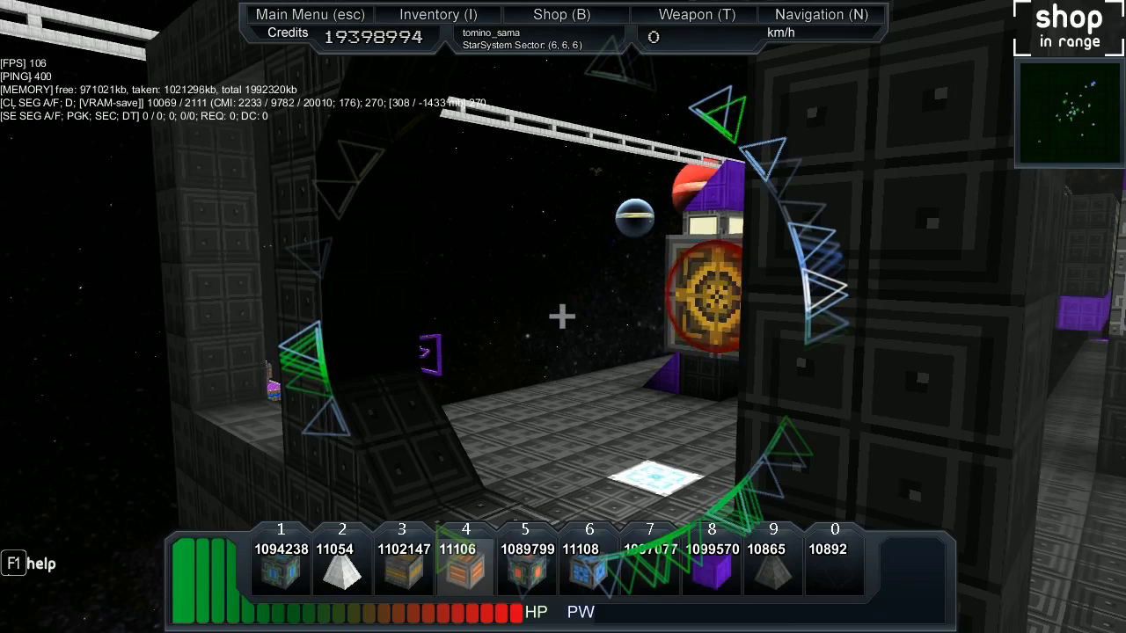
drag(561, 316, 352, 317)
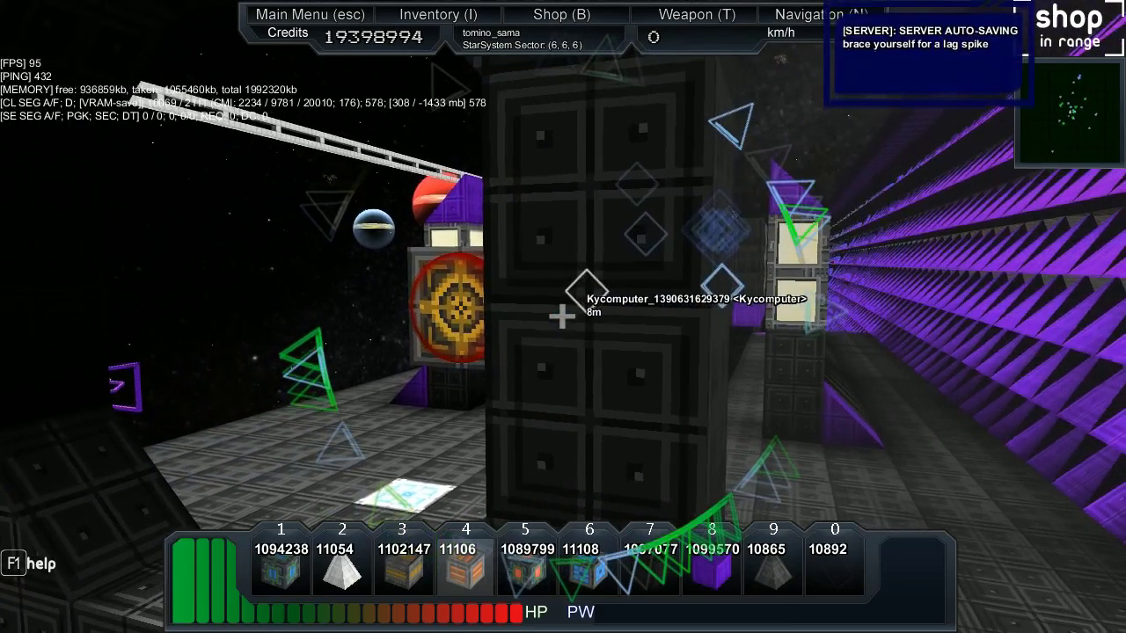
key(s)
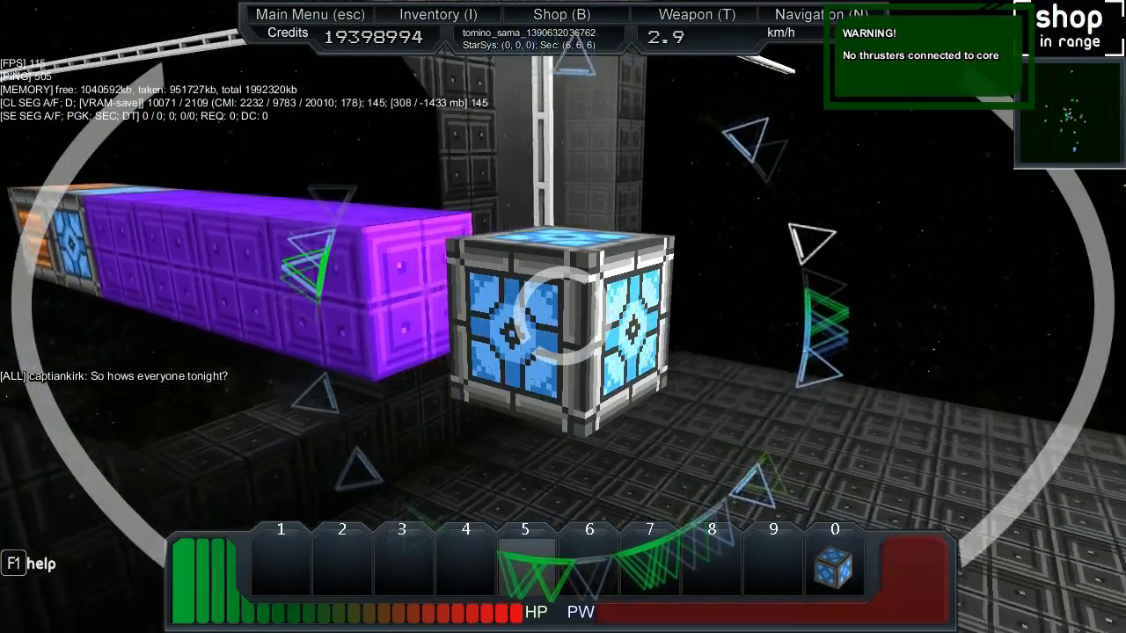
Step: Thrust the core out of the dock and accelerate it toward the sloped purple hull wall
key(w)
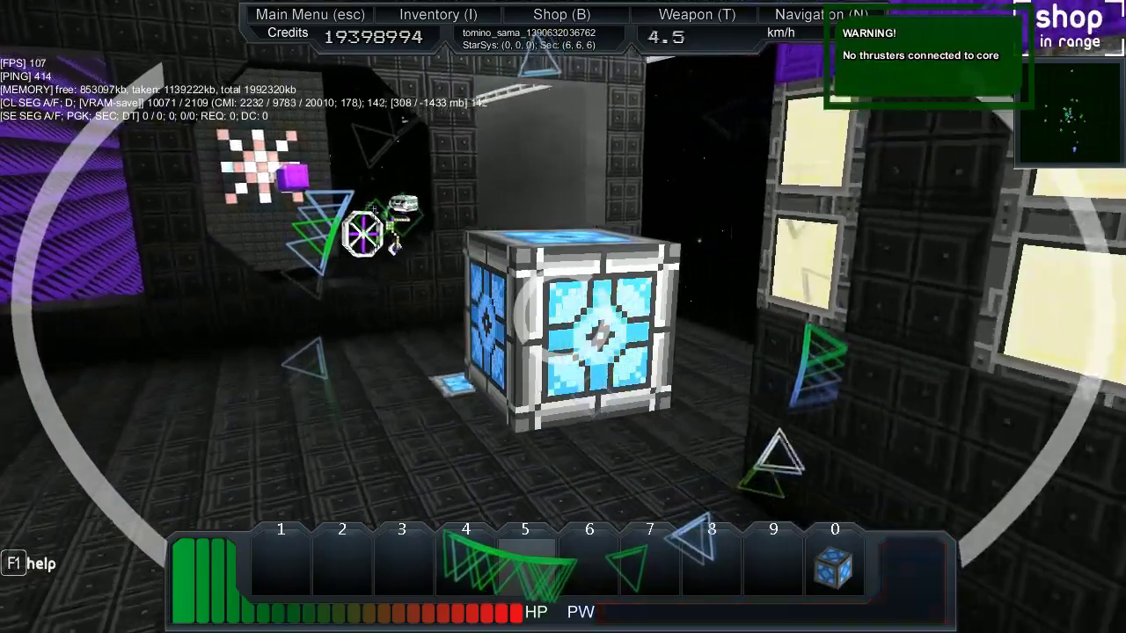
key(w)
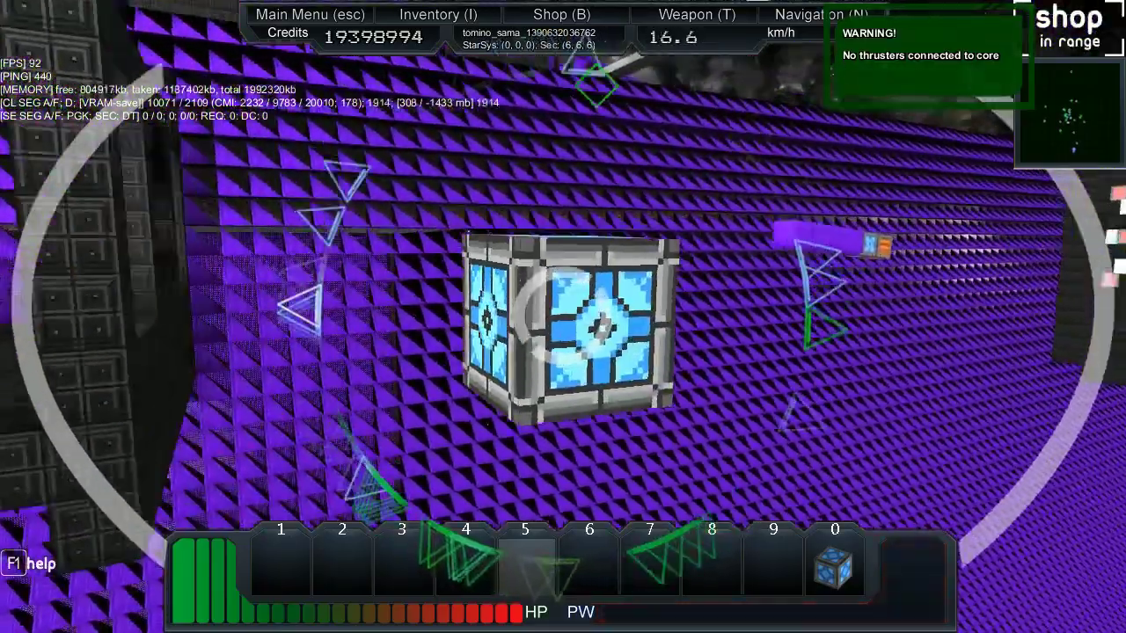
key(Tab)
Step: Hide the HUD with F2, leaving only the core before the purple hull
key(F2)
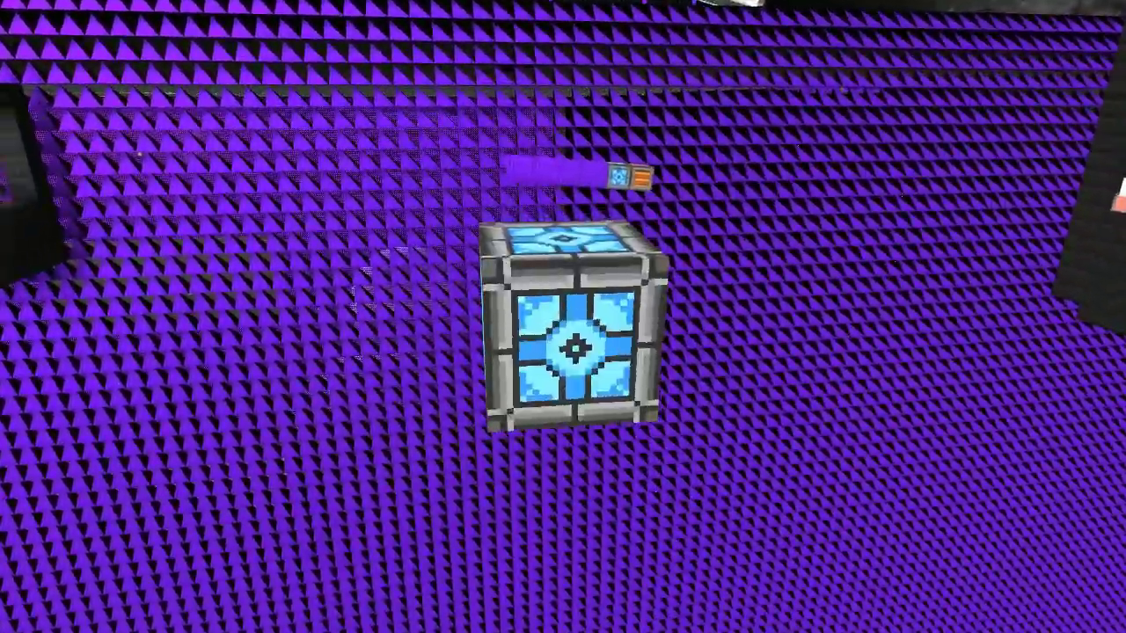